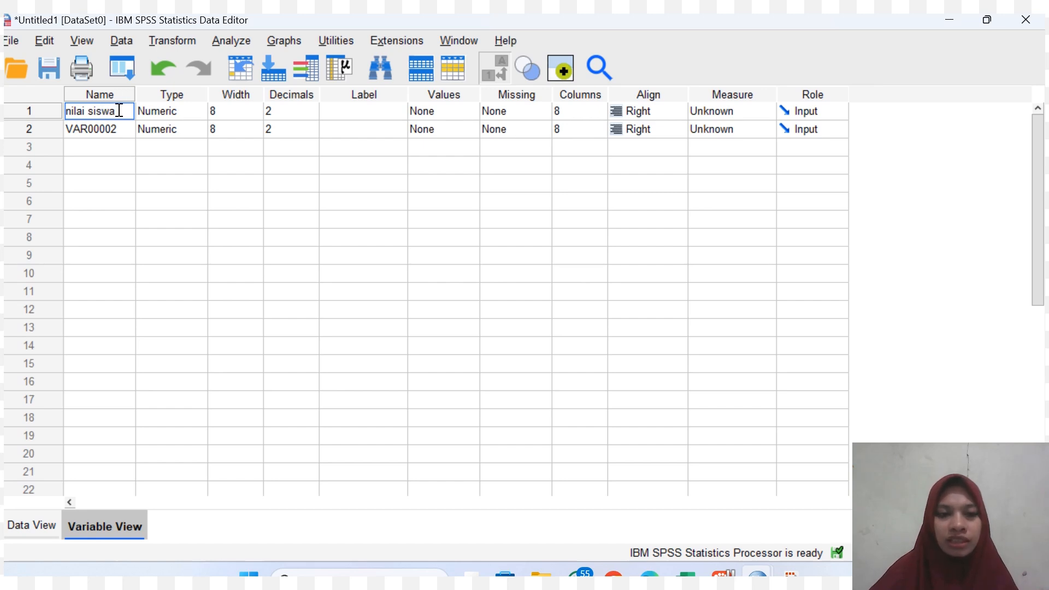
Rename the first variable as nilai_siswa, with an underscore instead of the space.
key("BackSpace")
key("BackSpace")
key("BackSpace")
key("BackSpace")
key("BackSpace")
key("BackSpace")
type("_siswa")
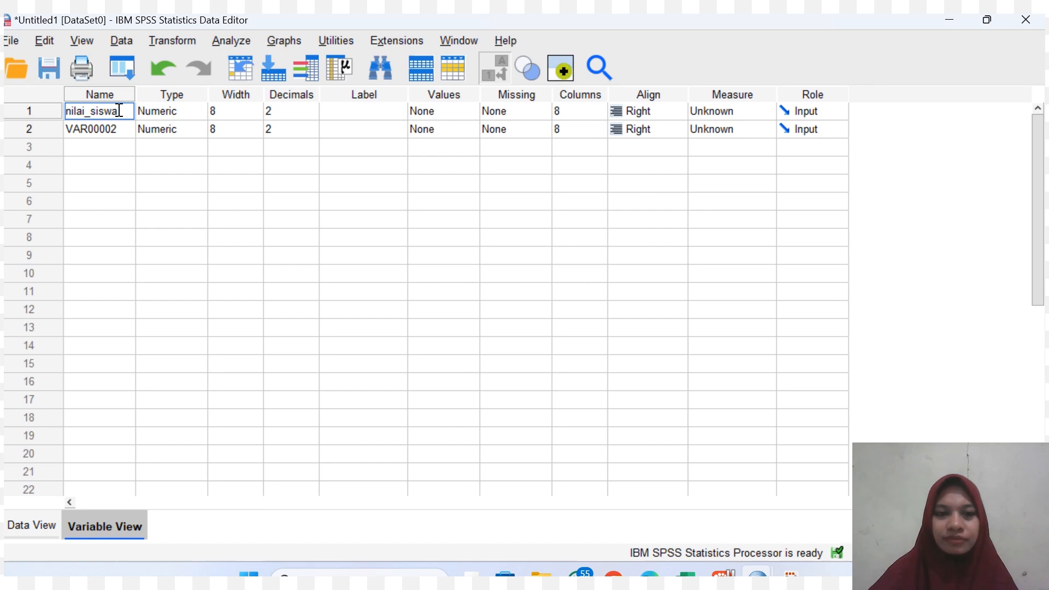
key("Return")
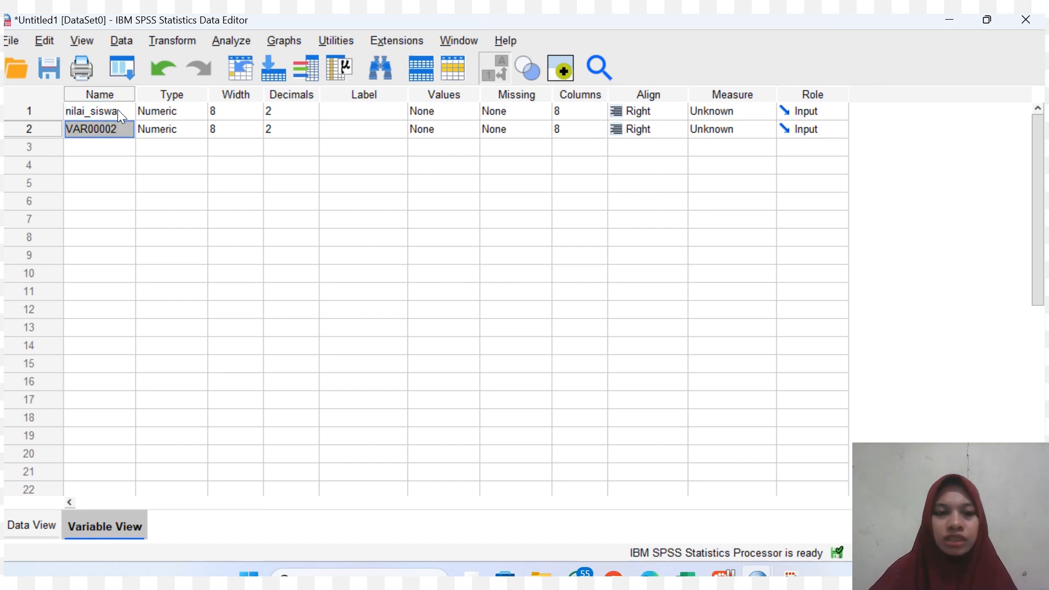
Rename the second variable as kelas and set the decimals of both variables to 0.
key("BackSpace")
type("kelas")
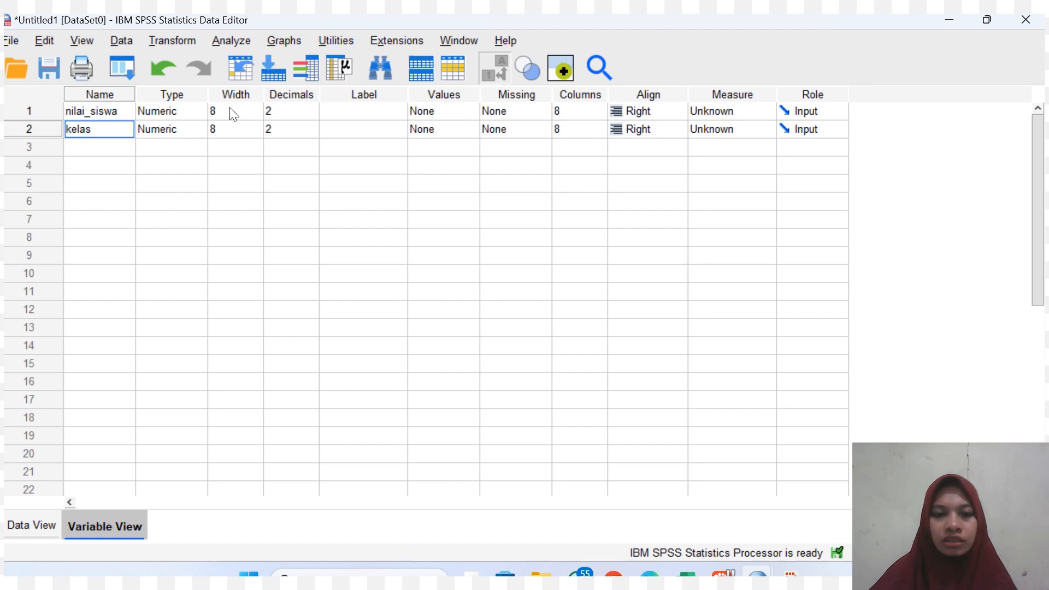
left_click(432, 38)
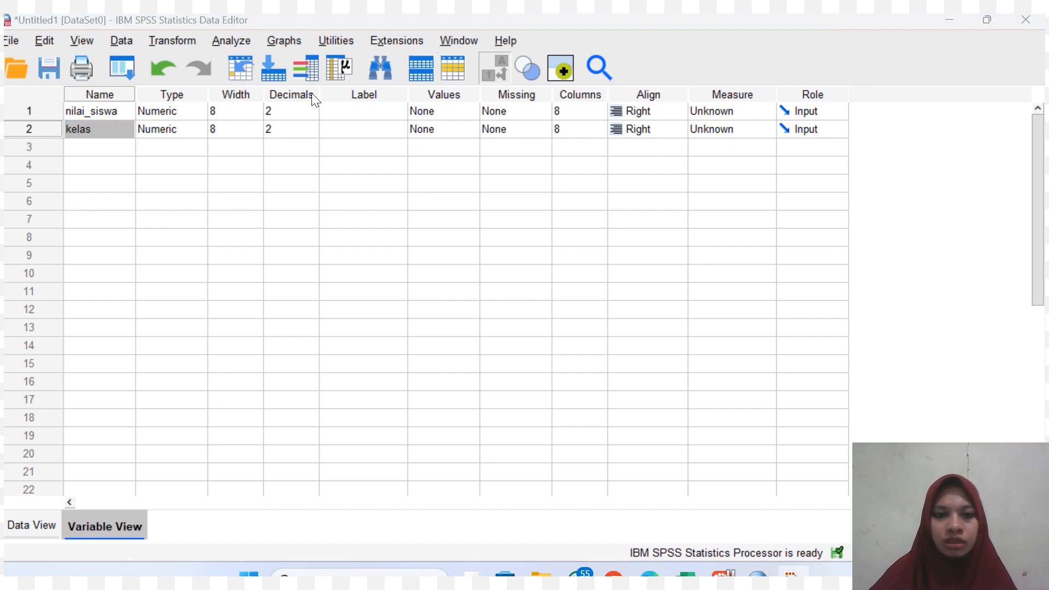
left_click(292, 110)
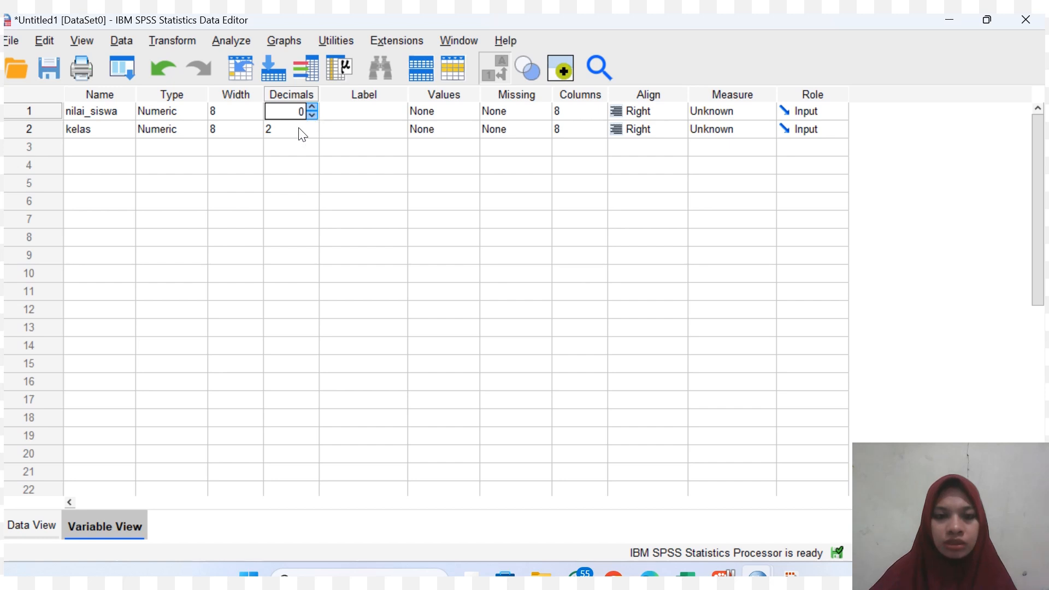
left_click(300, 130)
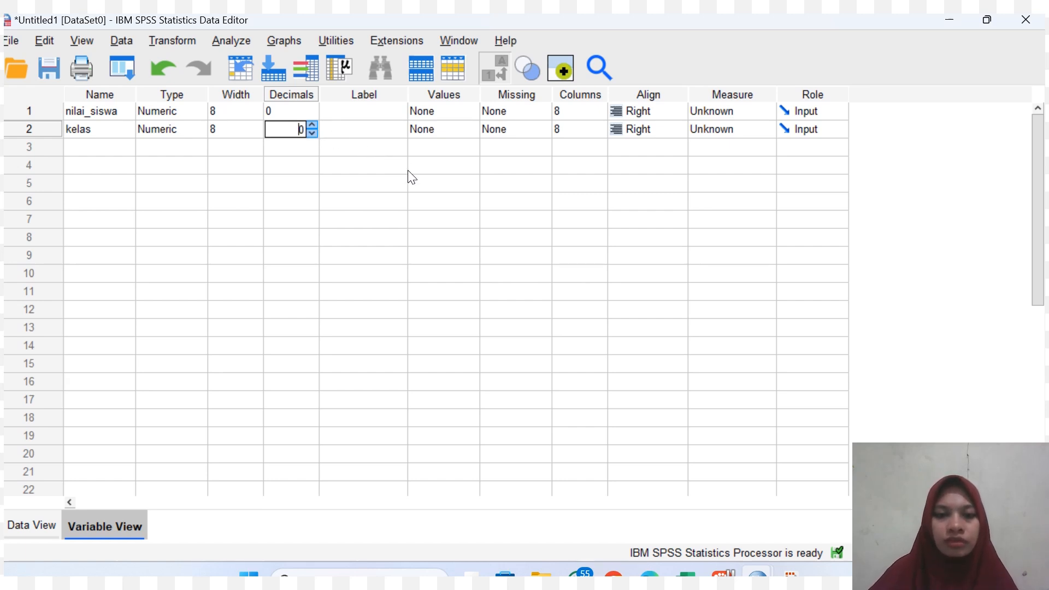
Label the first variable nilai_siswa and the second variable kelas.
left_click(375, 112)
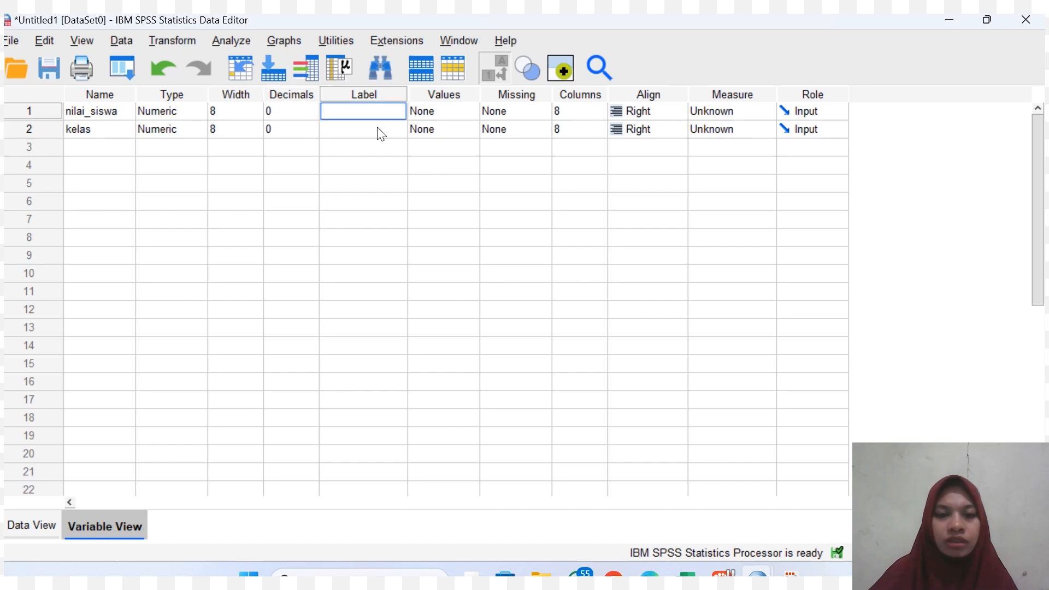
type("n")
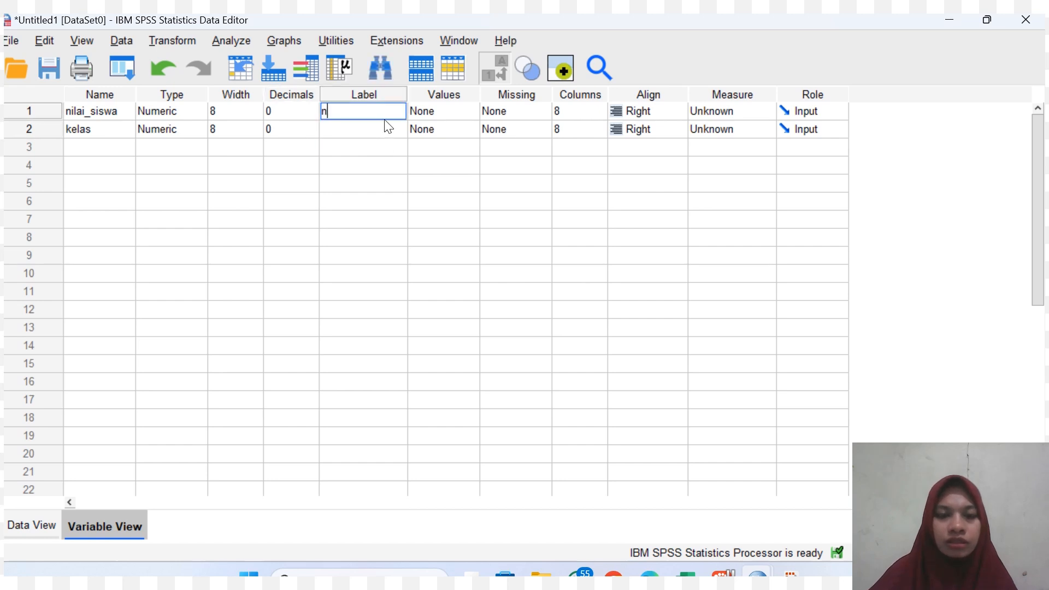
type("ilai")
key("BackSpace")
type("_")
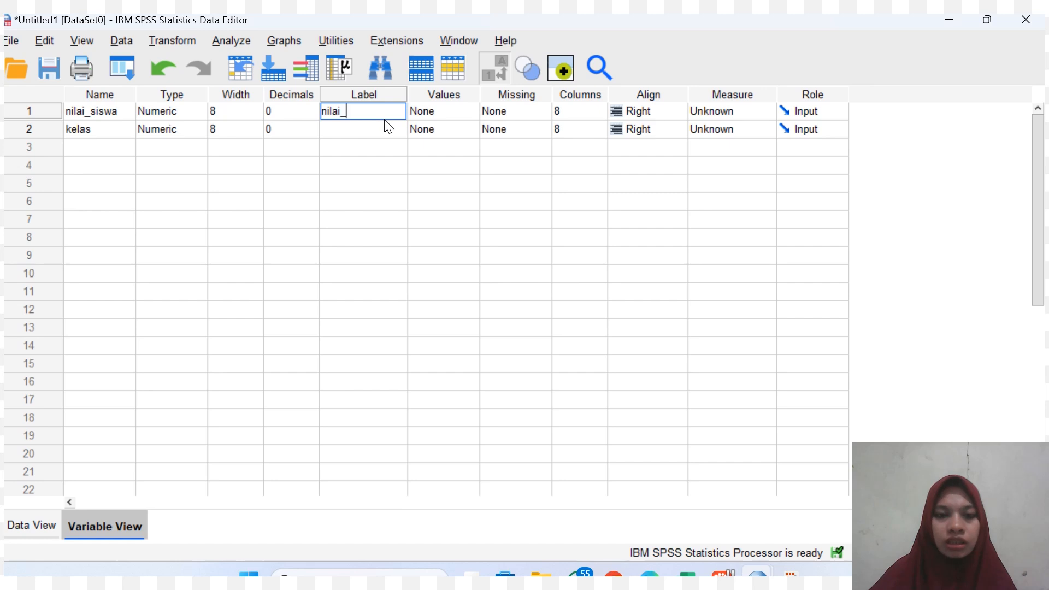
type("siswa")
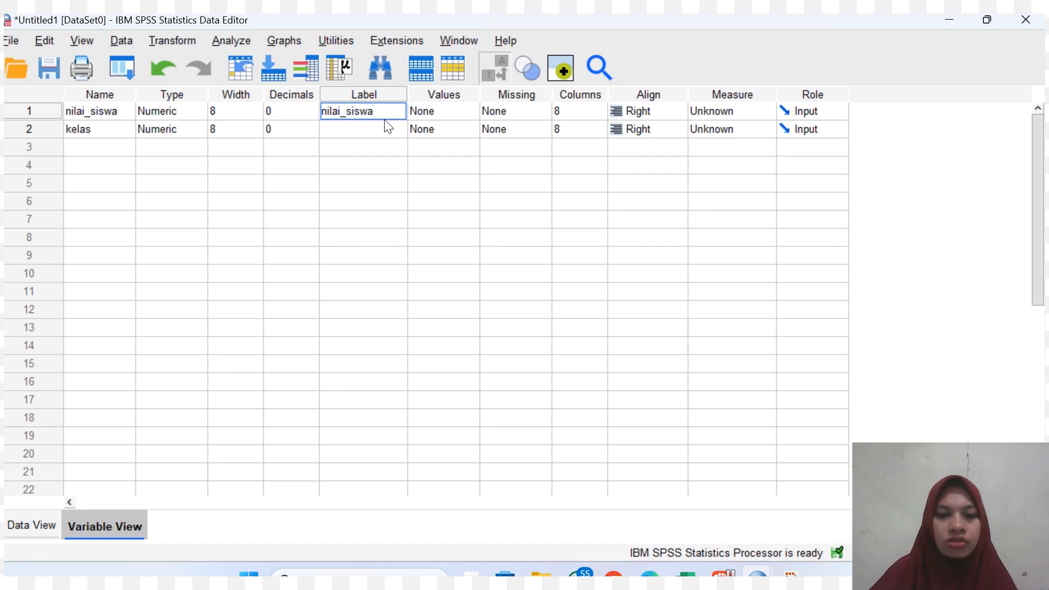
left_click(386, 121)
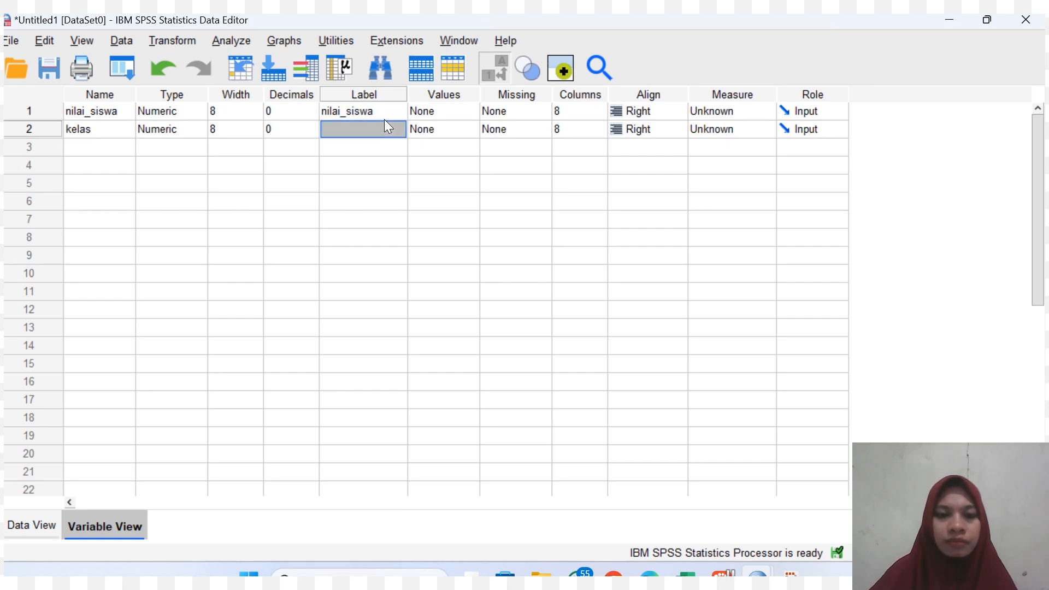
type("kelas")
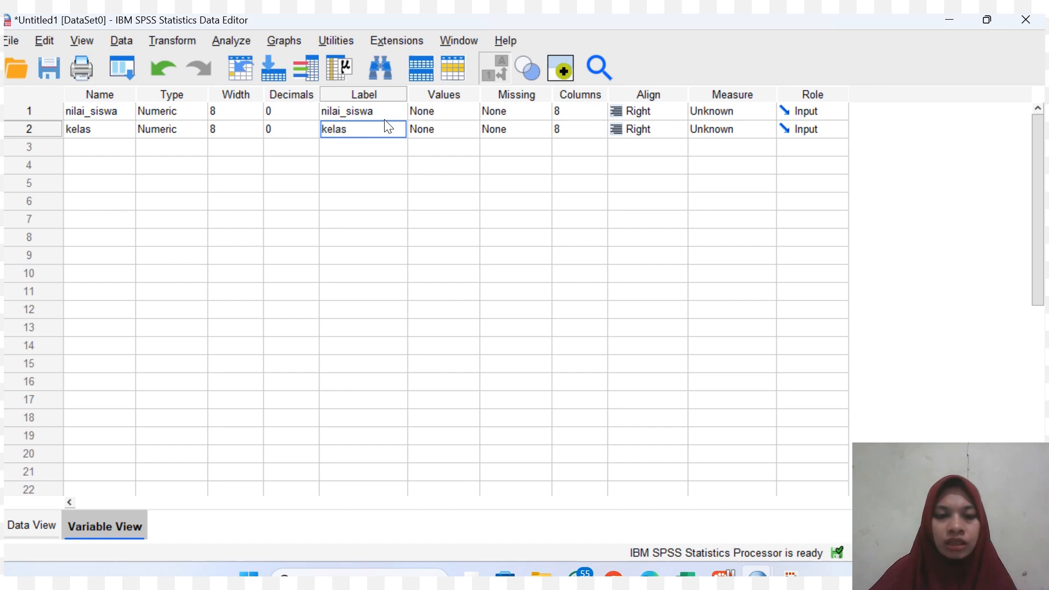
Add the value label 1 = kelas_kontrol to the kelas variable.
key("Tab")
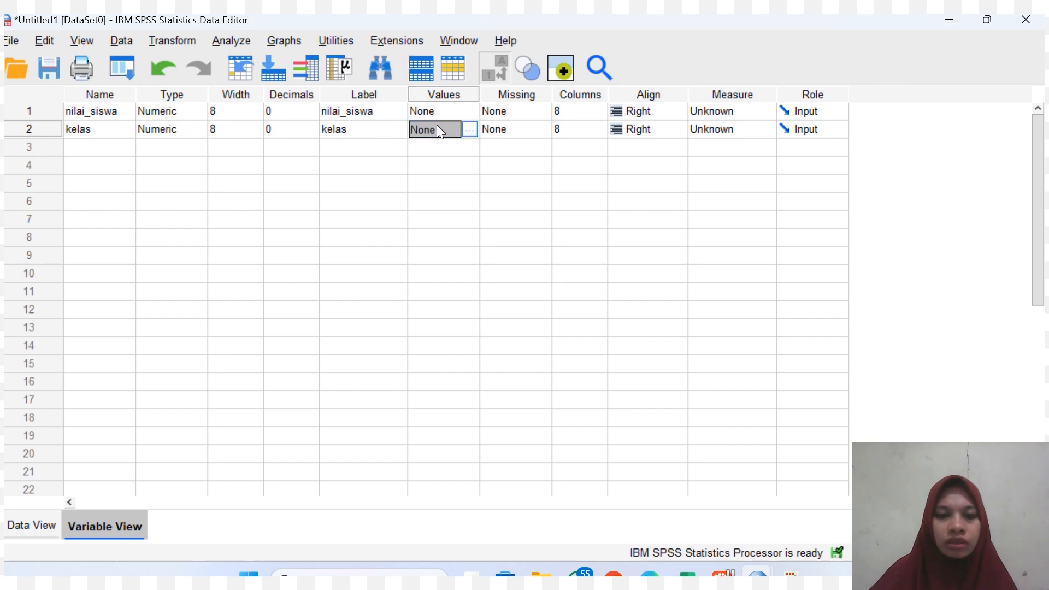
left_click(474, 129)
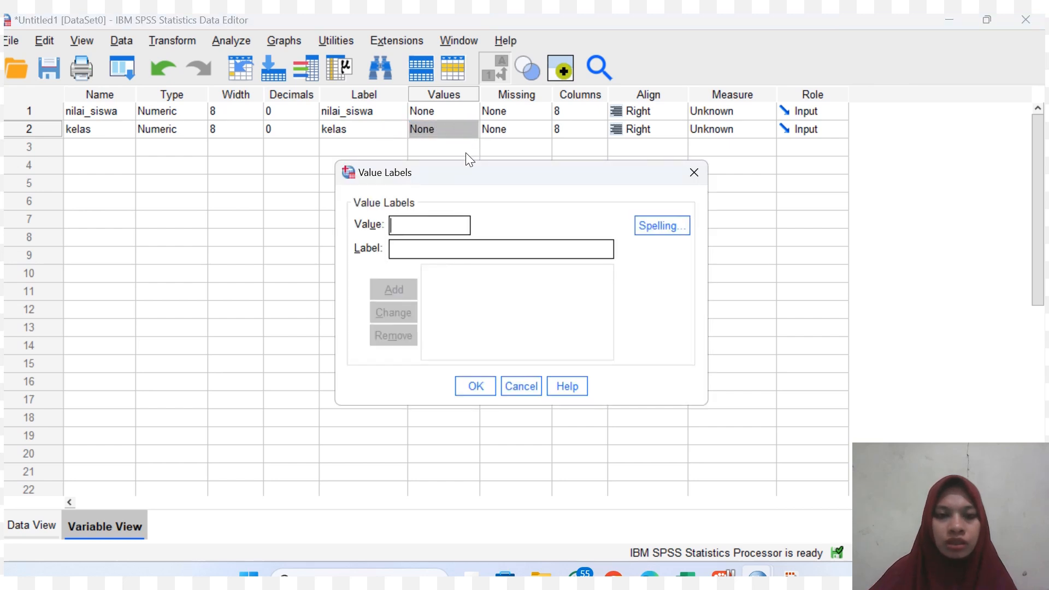
type("1")
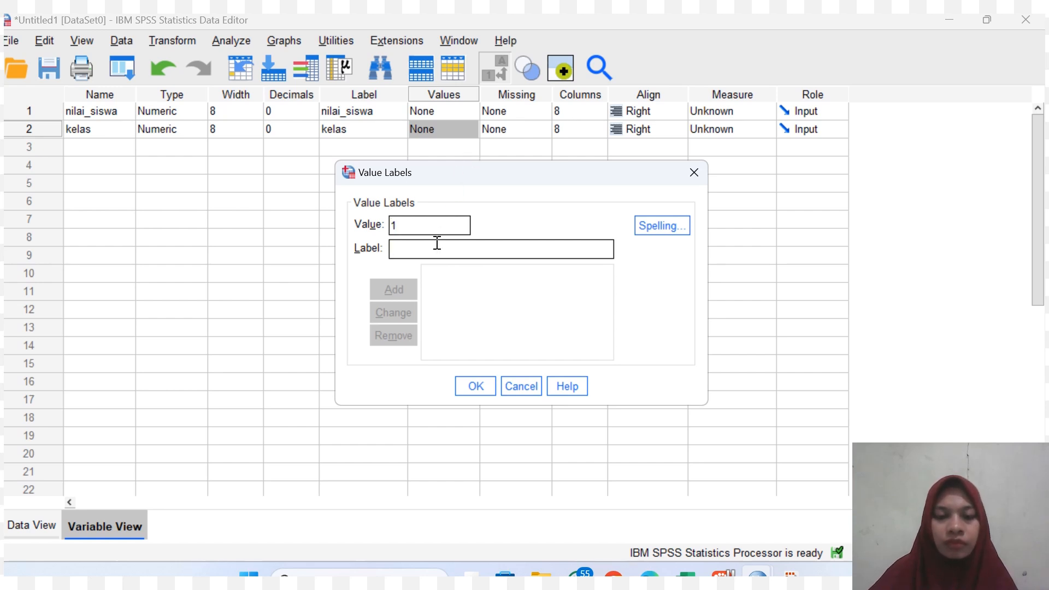
type("kelas")
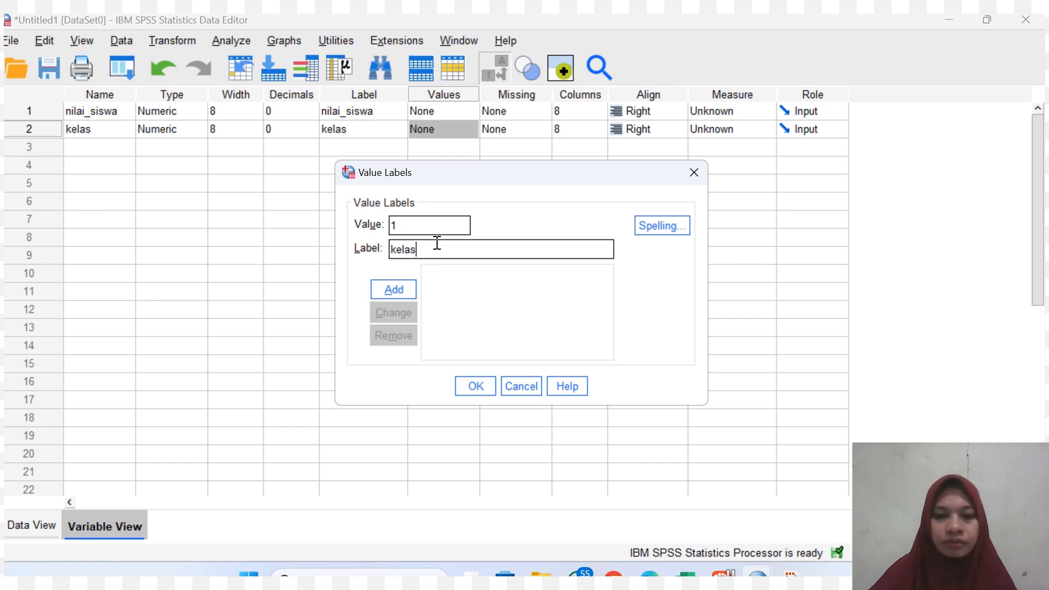
type("_kontrol")
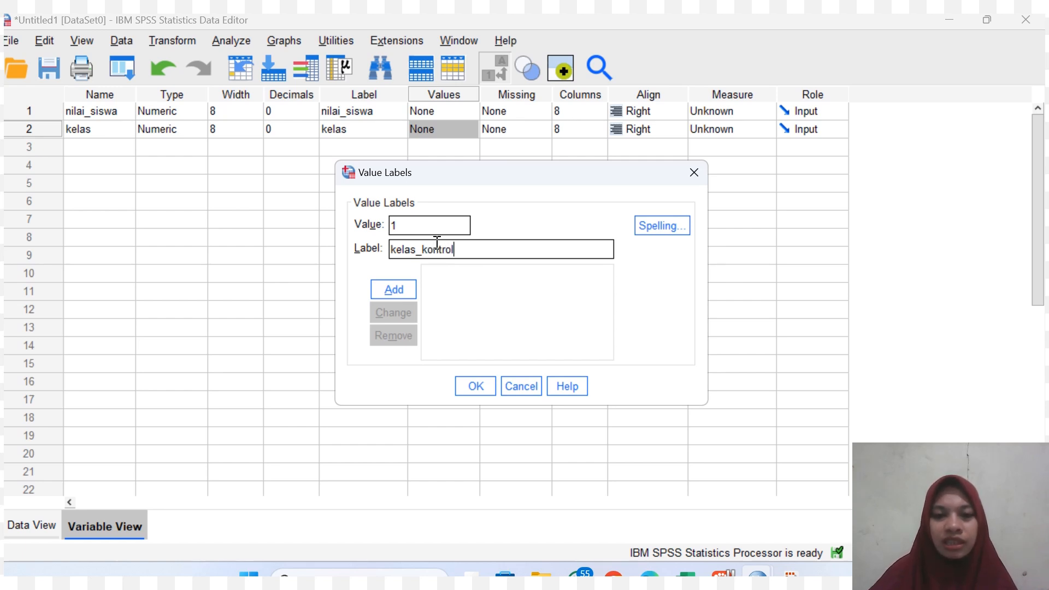
left_click(399, 290)
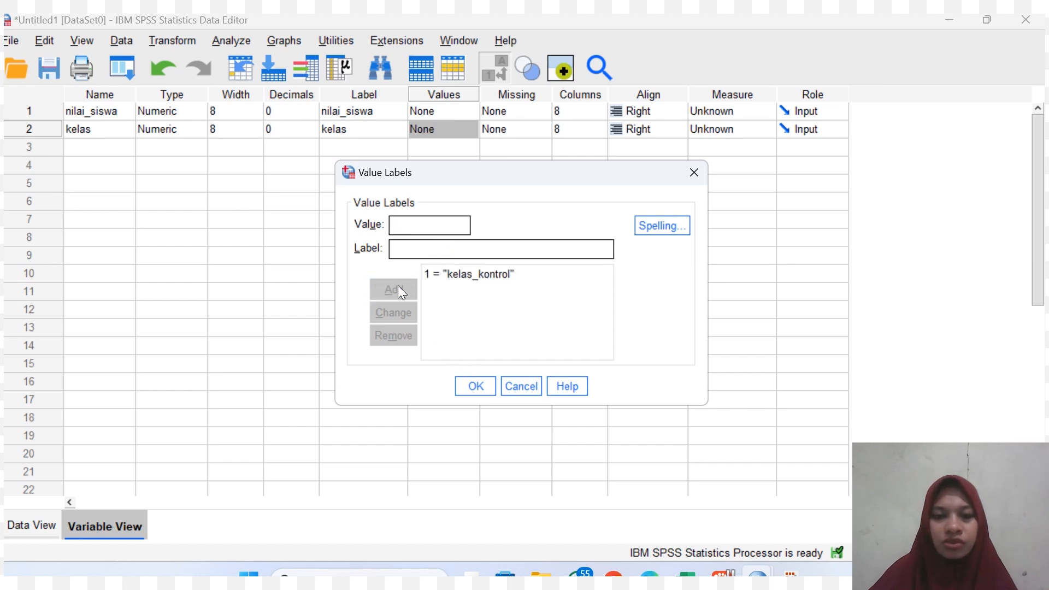
Add the value label 2 = kelas_eksperimen and apply the value labels to the kelas variable.
type("2")
left_click(458, 249)
type("kelas")
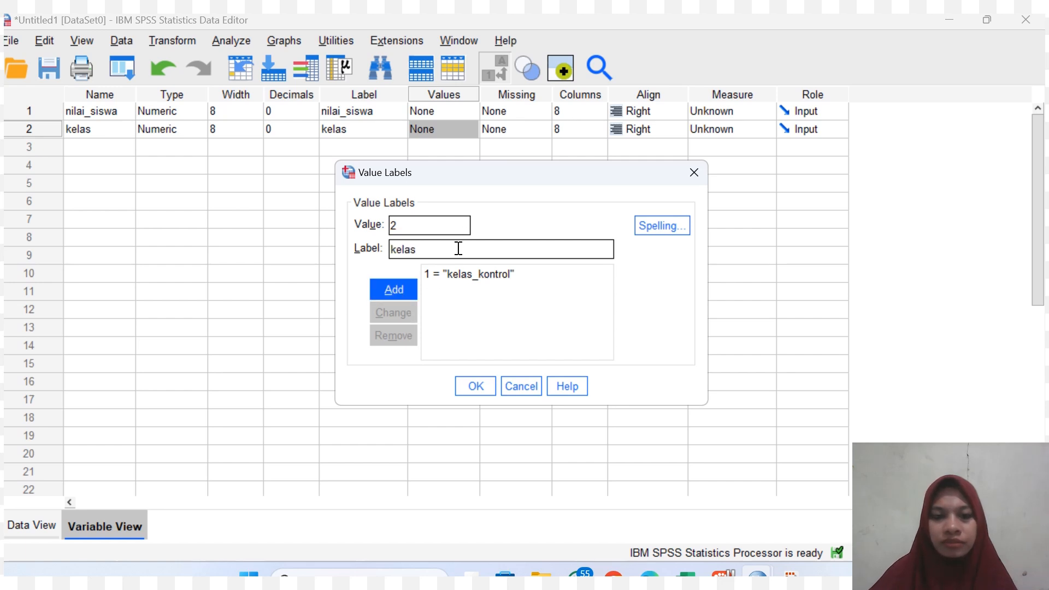
type("_eksperimen")
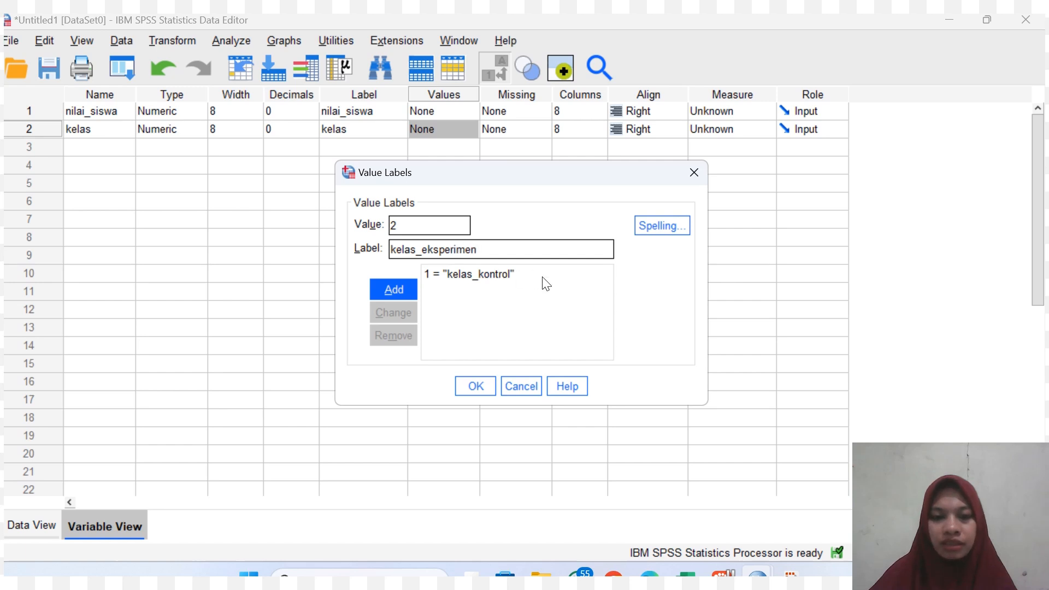
left_click(389, 291)
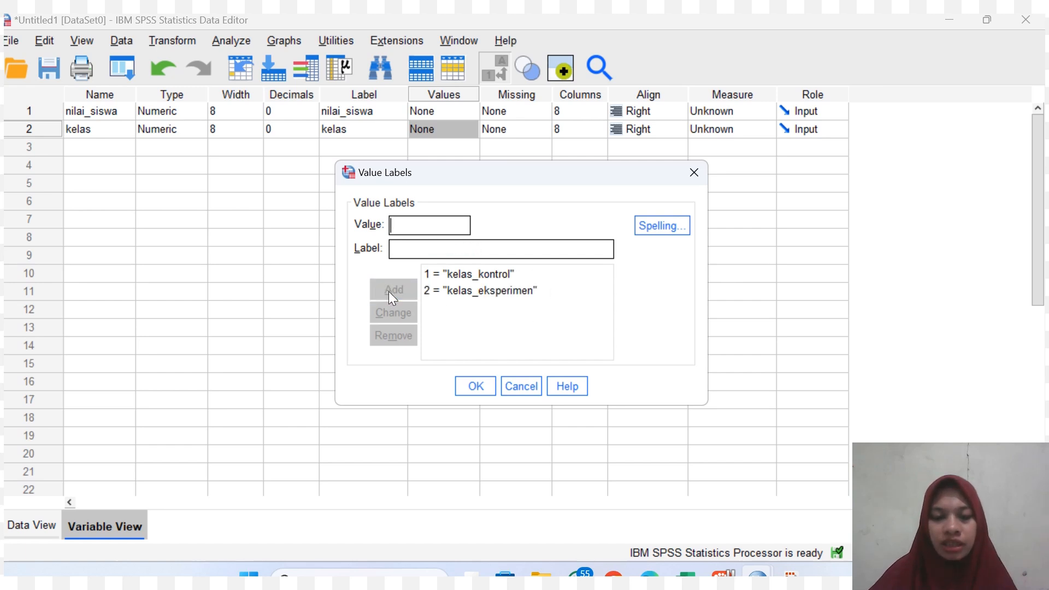
left_click(468, 384)
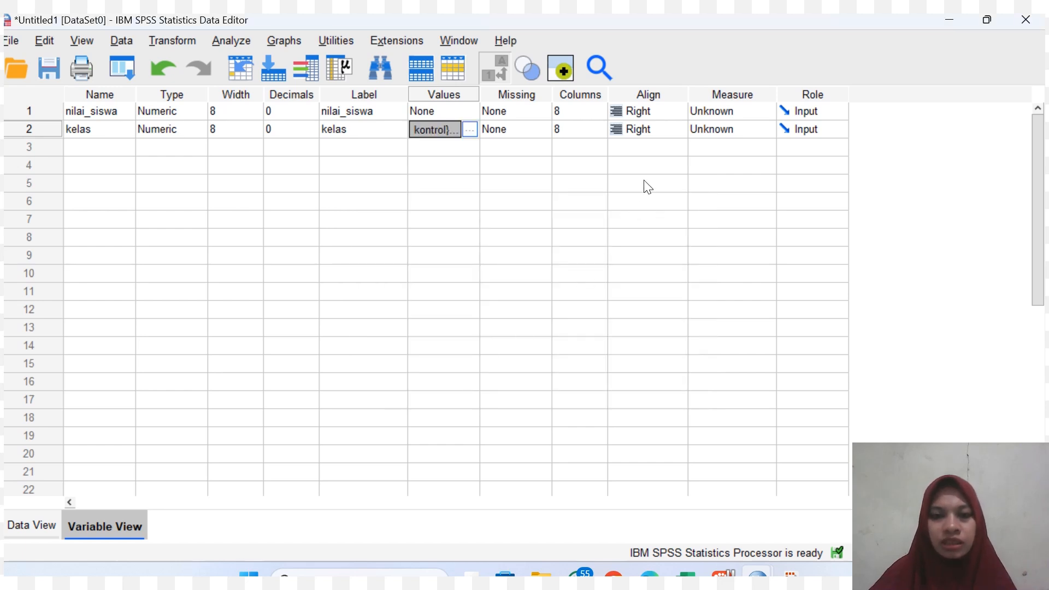
Set the measurement level of kelas to Nominal and of nilai_siswa to Scale.
left_click(728, 130)
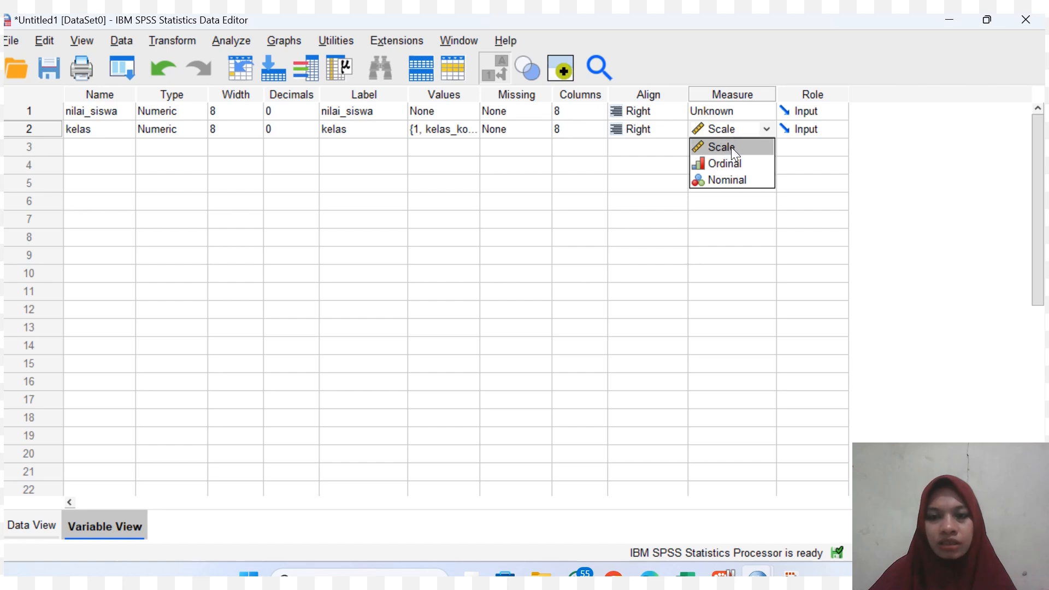
left_click(731, 146)
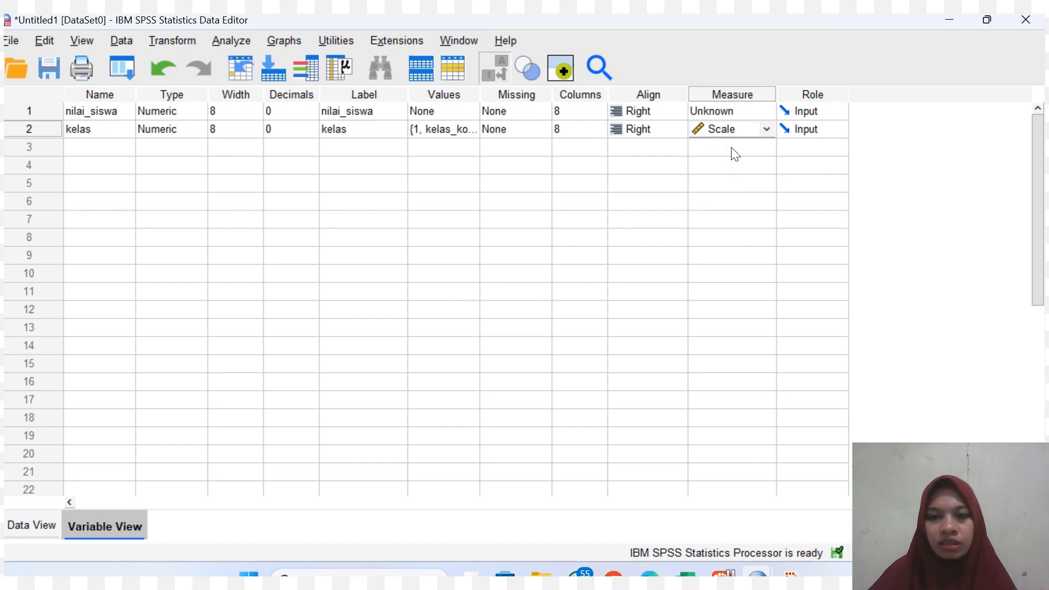
left_click(767, 129)
left_click(733, 181)
left_click(750, 114)
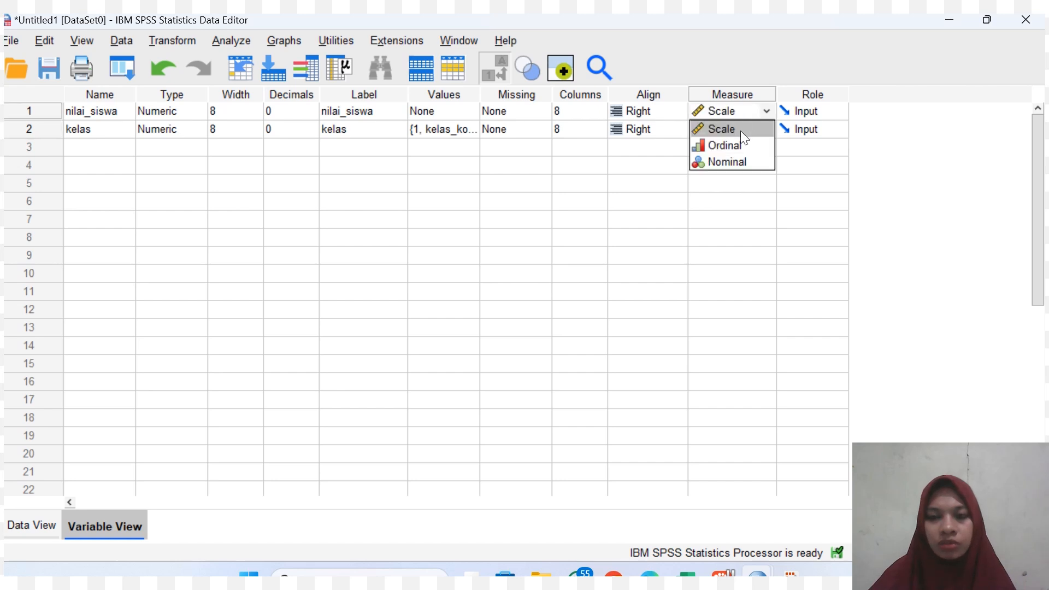
left_click(742, 132)
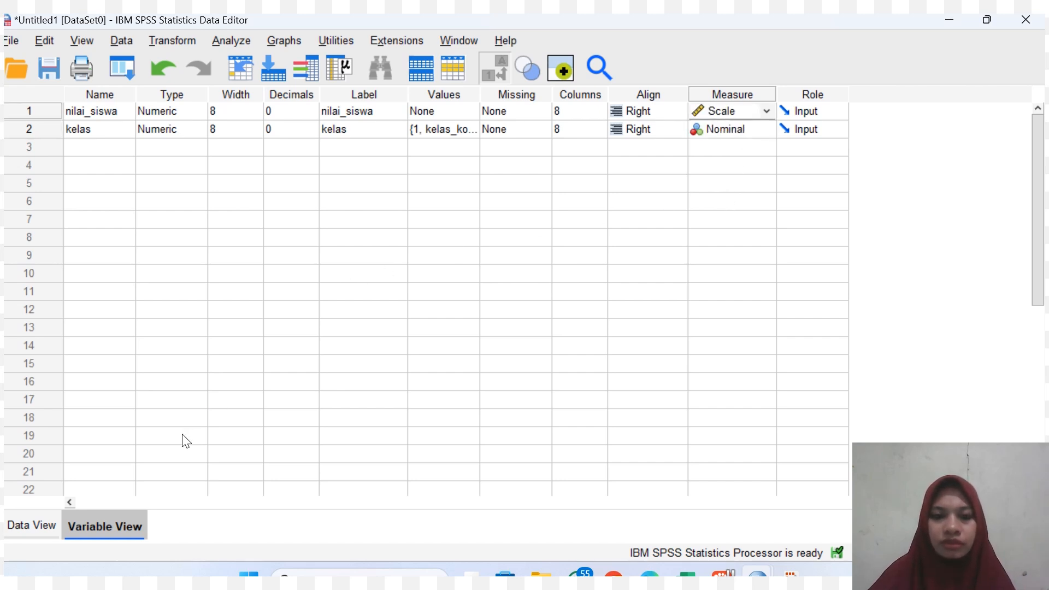
Examine the data rows of nilai_siswa and kelas from the last cases back up to the first case.
left_click(49, 517)
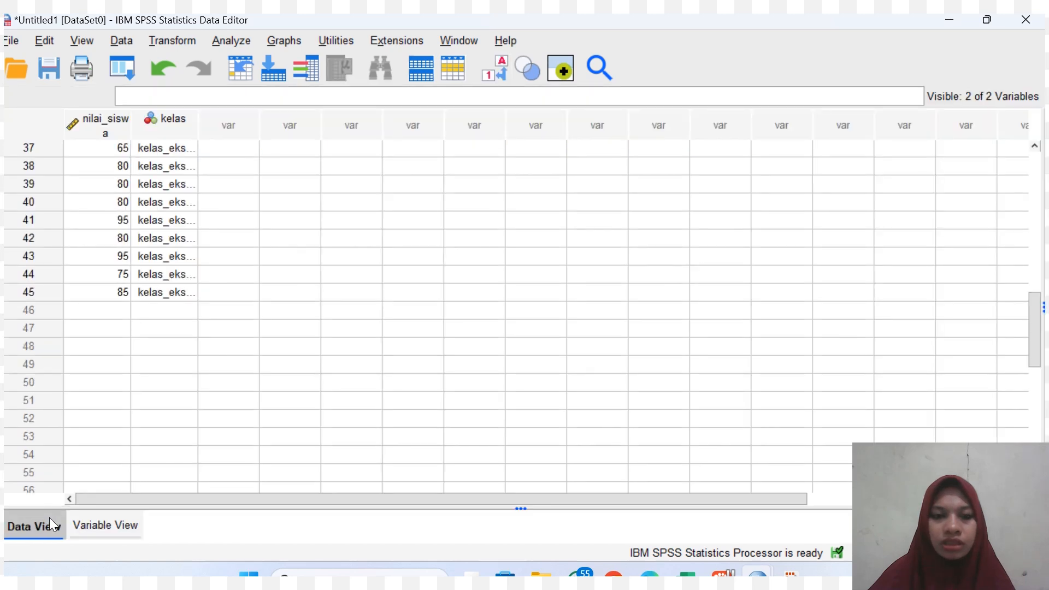
left_click(179, 412)
key("Up")
key("Up")
key("Up")
key("Up")
key("Up")
key("Up")
key("Up")
key("Up")
key("Up")
key("Up")
key("Up")
key("Up")
key("Up")
key("Up")
key("Up")
key("Up")
key("Up")
key("Up")
key("Up")
key("Up")
key("Up")
key("Up")
key("Up")
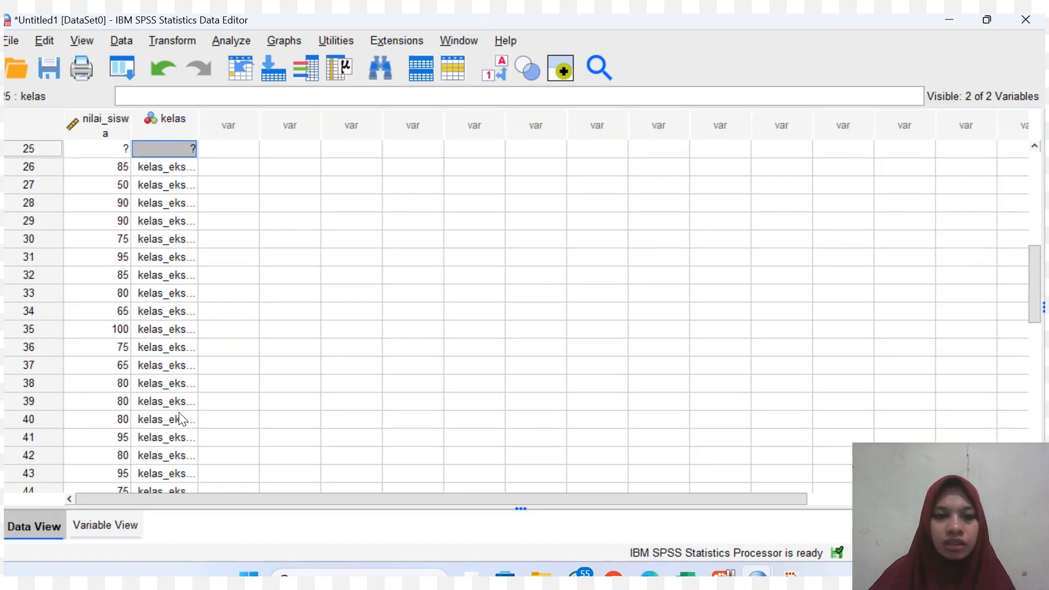
key("Up")
key("Up")
key("Up")
key("Up")
key("Up")
key("Up")
key("Up")
key("Up")
key("Up")
key("Up")
key("Up")
key("Up")
key("Up")
key("Up")
key("Up")
key("Up")
key("Up")
key("Up")
key("Up")
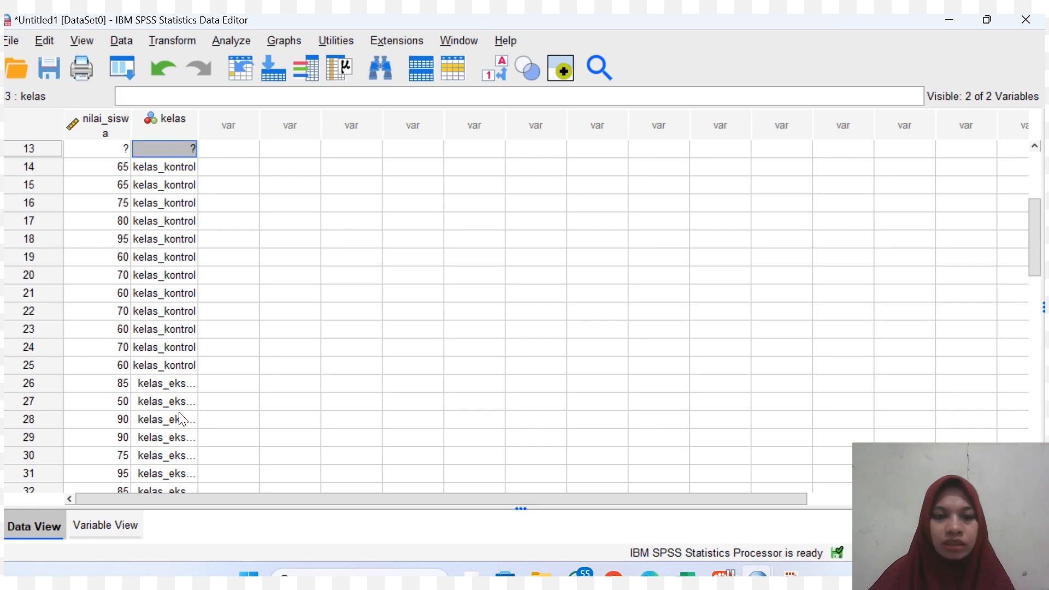
key("Up")
key("Up")
key("Up")
key("Up")
key("Up")
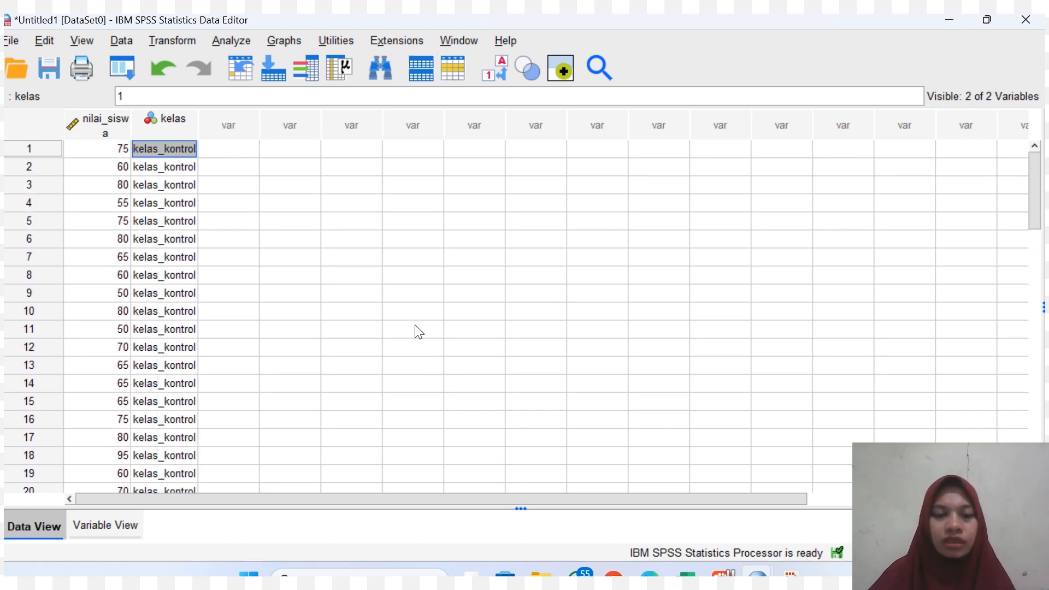
Start an Independent-Samples T Test with nilai_siswa as the test variable.
left_click(231, 39)
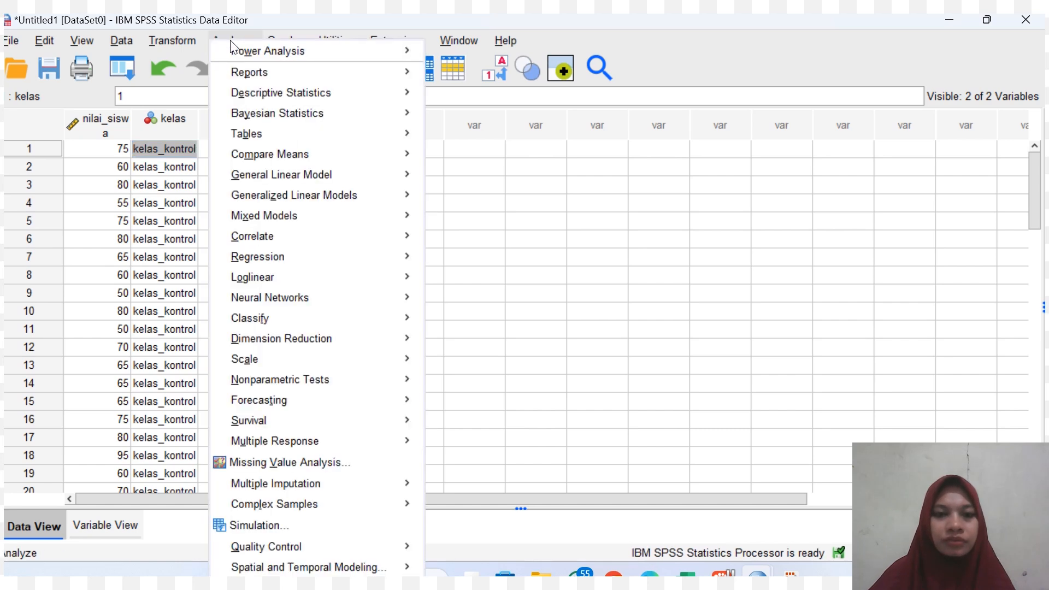
mouse_move(299, 157)
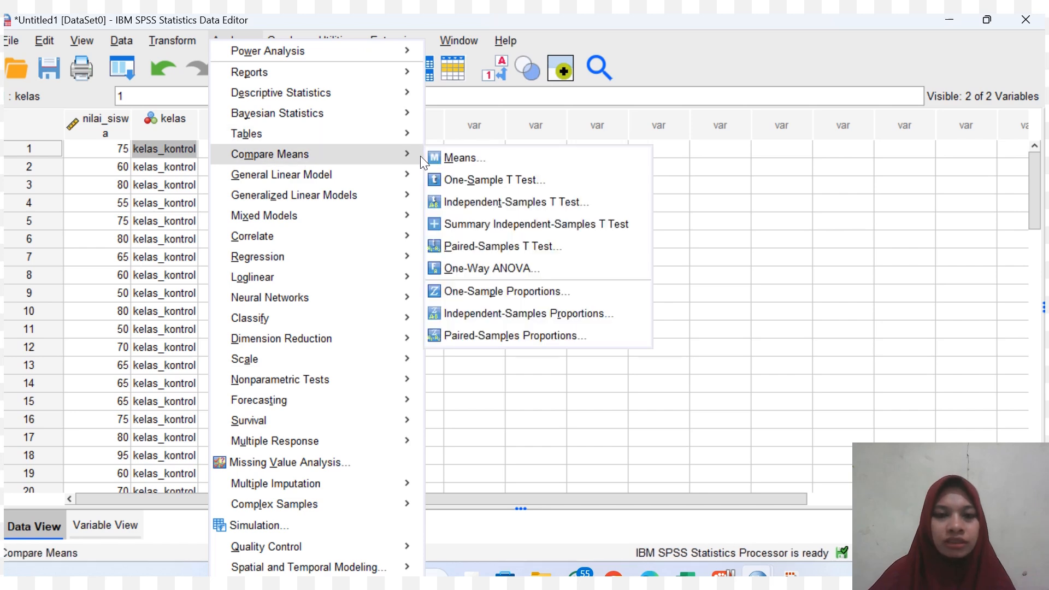
left_click(464, 204)
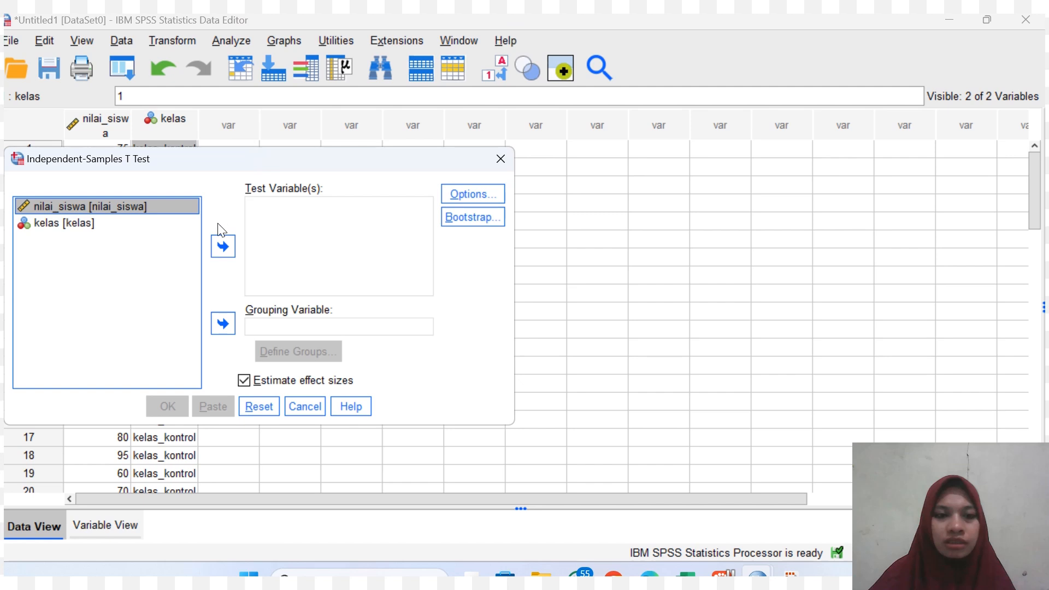
left_click(222, 252)
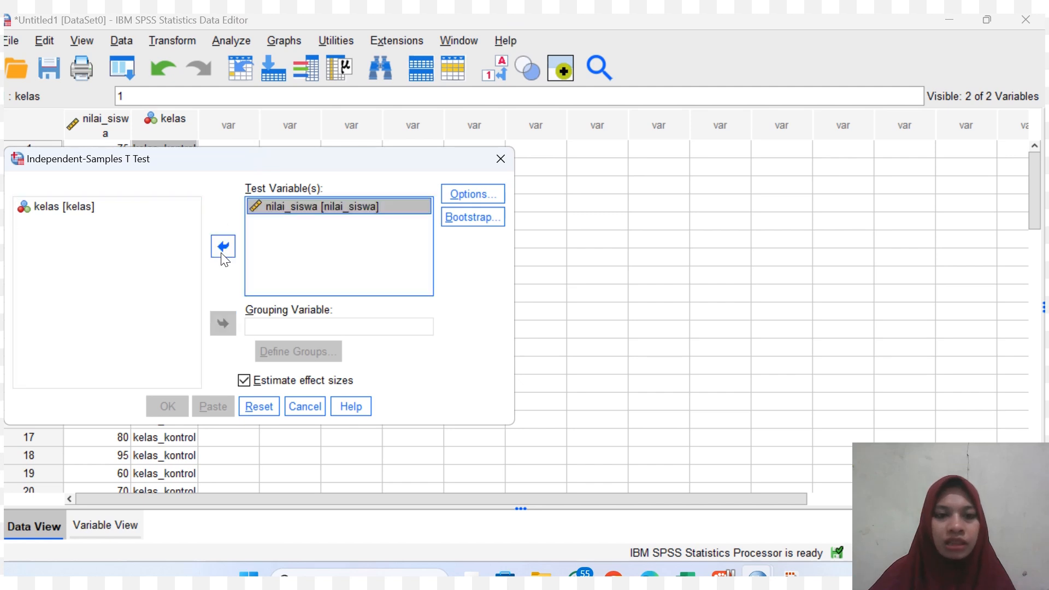
Set kelas as the grouping variable with Group 1 = 1 and Group 2 = 2, and run the test.
left_click(139, 211)
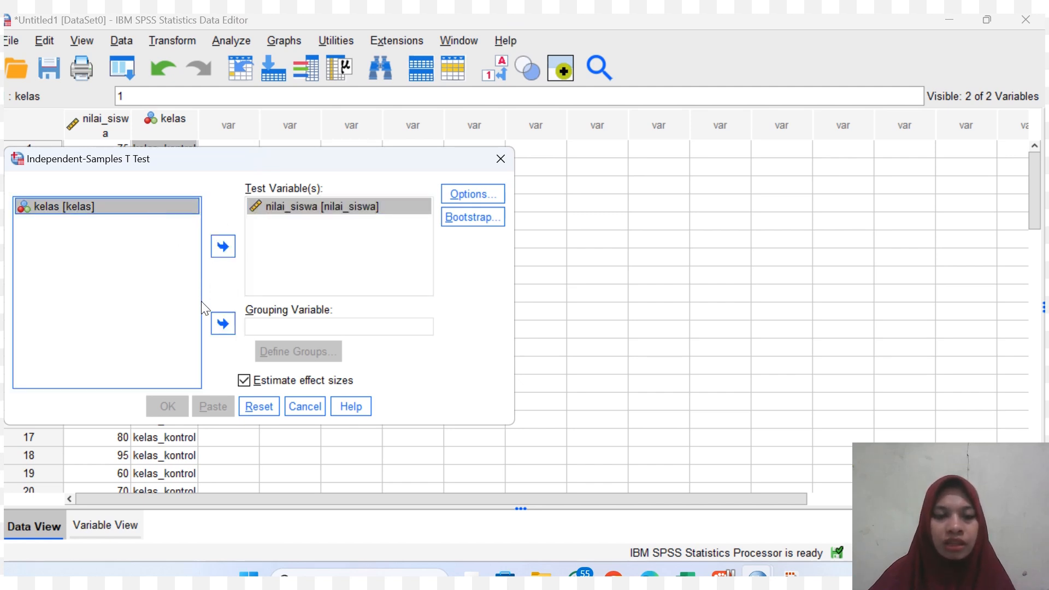
left_click(221, 324)
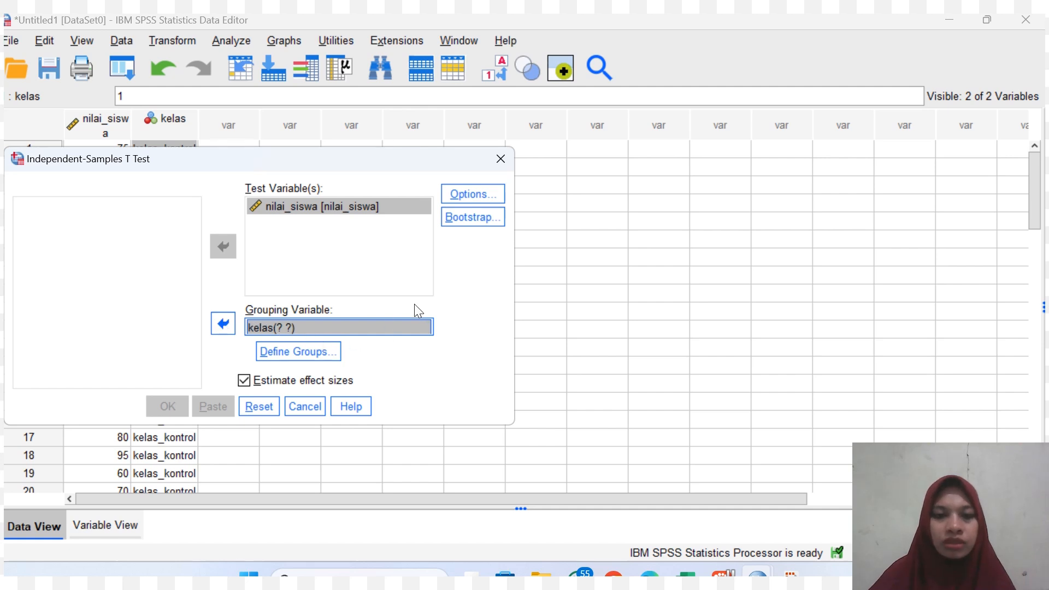
left_click(310, 352)
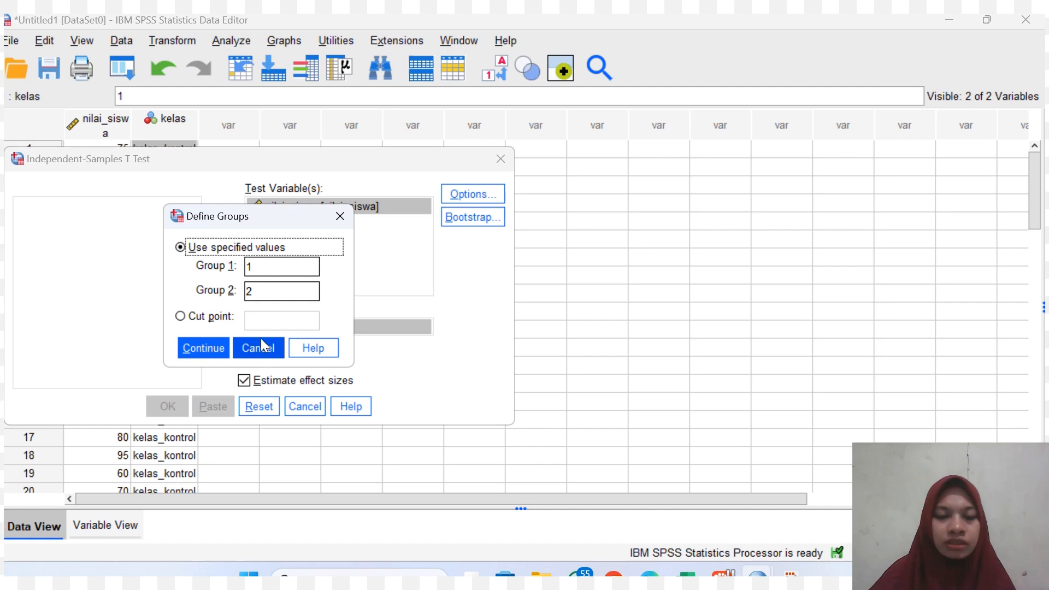
left_click(202, 345)
left_click(170, 403)
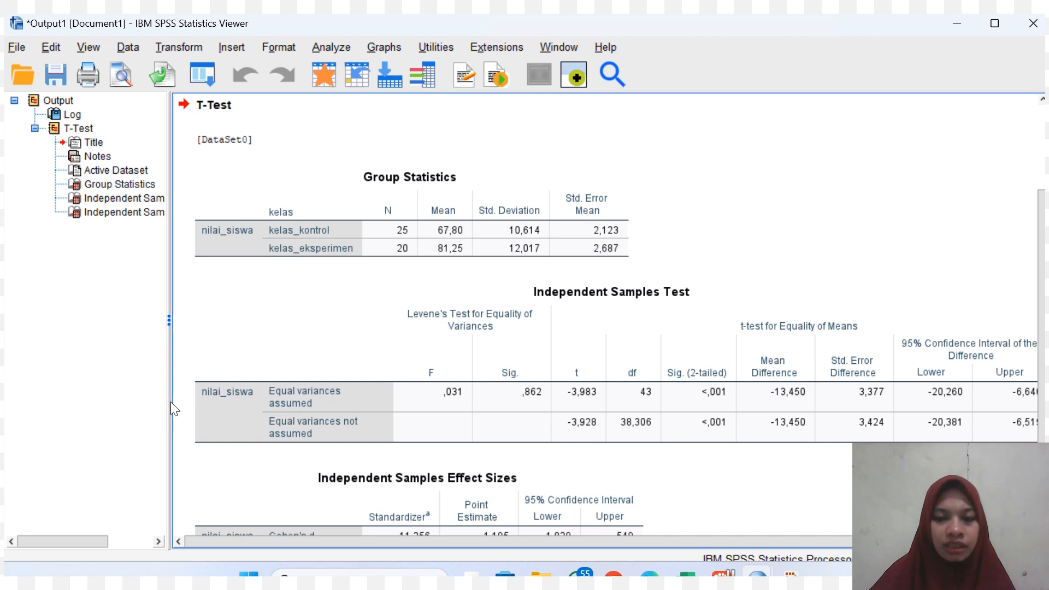
Examine the Independent Samples Test table in the output, including its confidence interval columns, and the effect sizes below it.
left_click(361, 321)
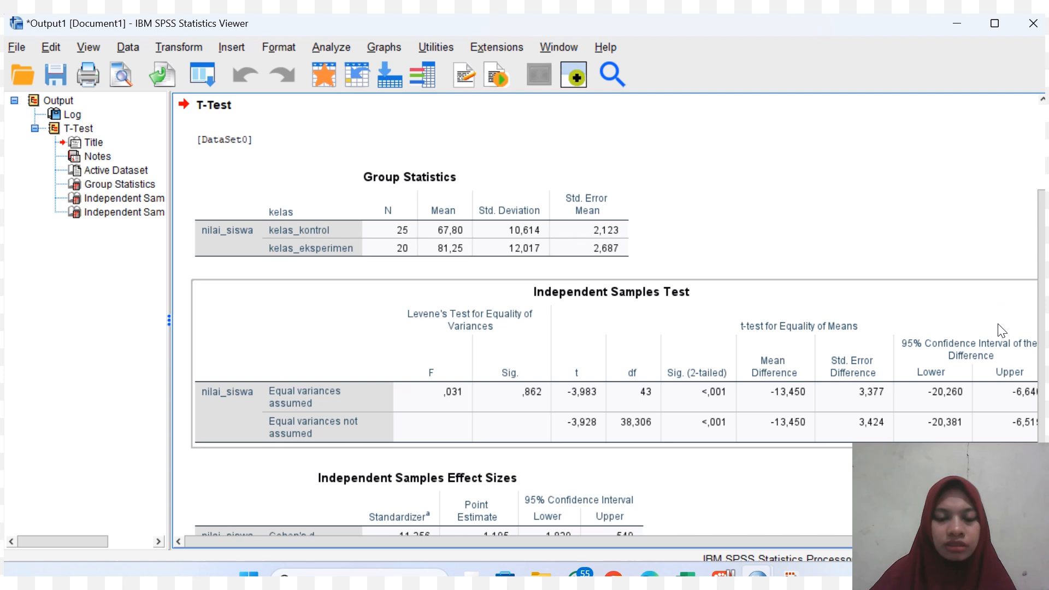
scroll(1043, 297, "down", 3)
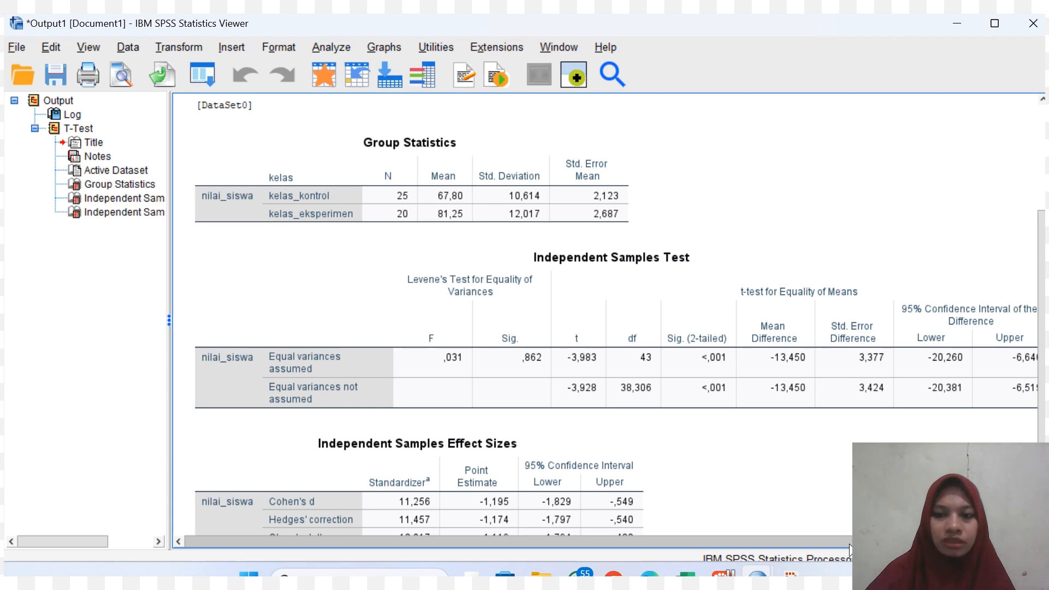
left_click_drag(850, 548, 881, 548)
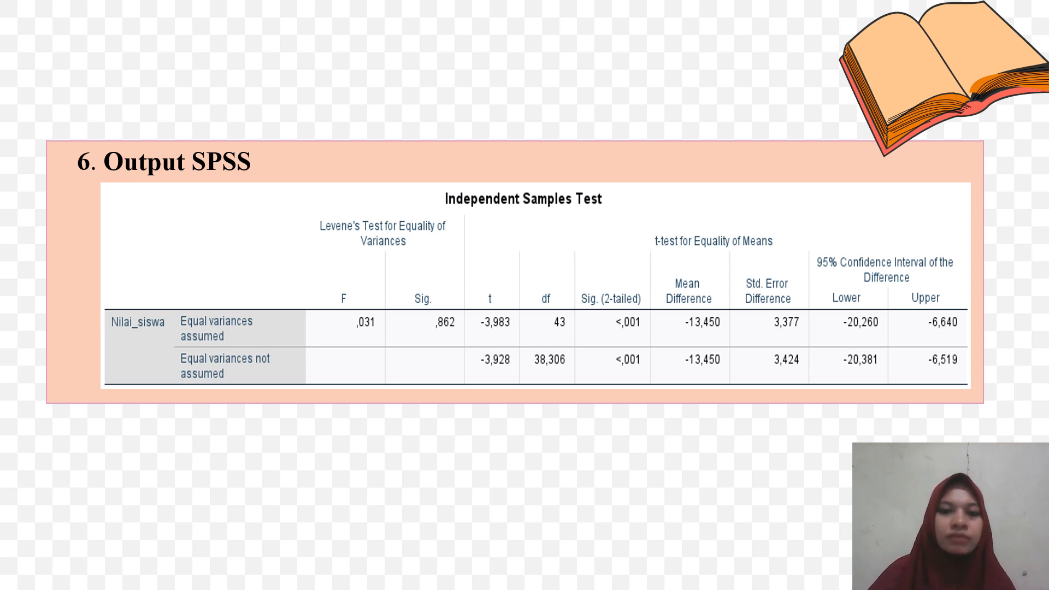
key("Right")
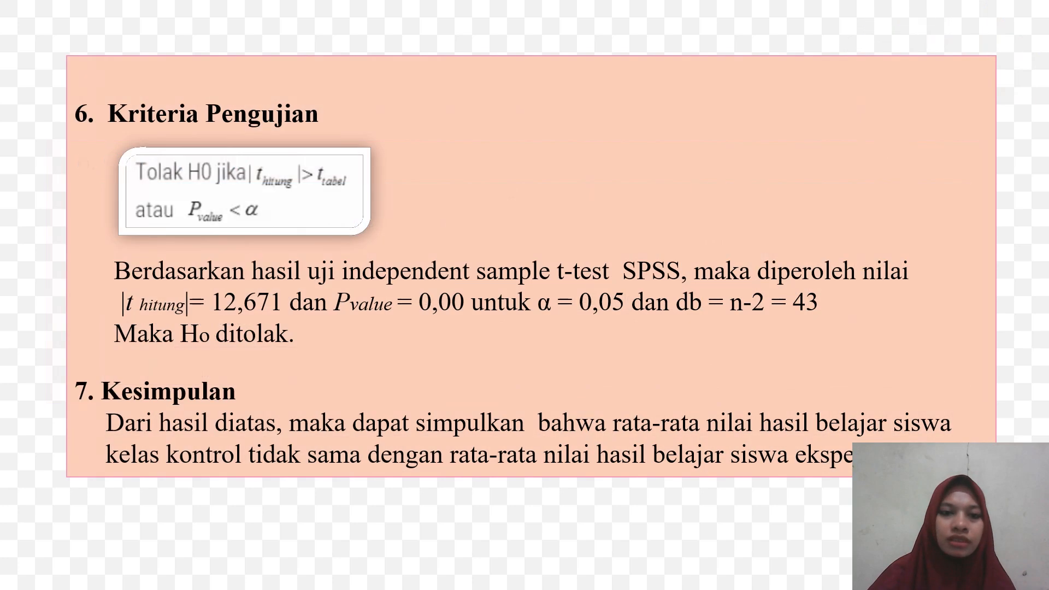